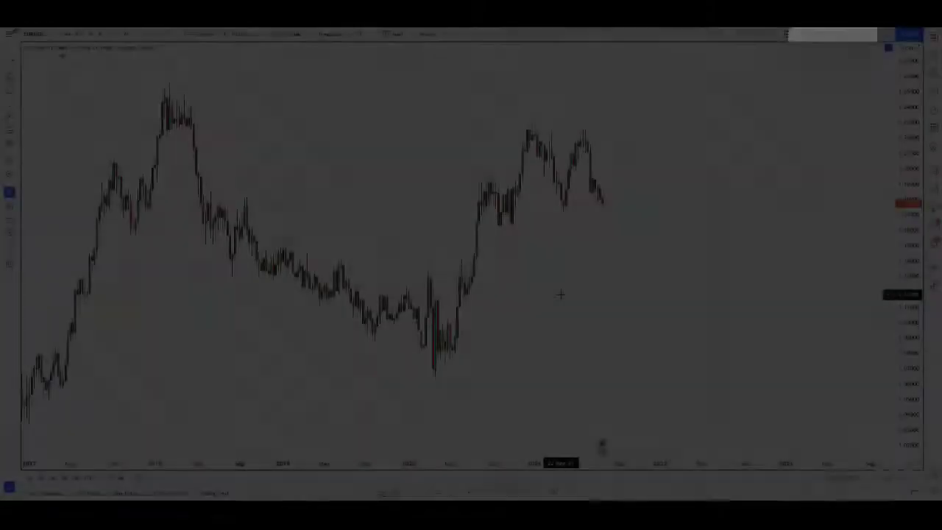
# Draw a rising trend line under the September 2020 and March 2021 lows, and add a horizontal ray at the March 2021 low.
pyautogui.scroll(4, 555, 290)
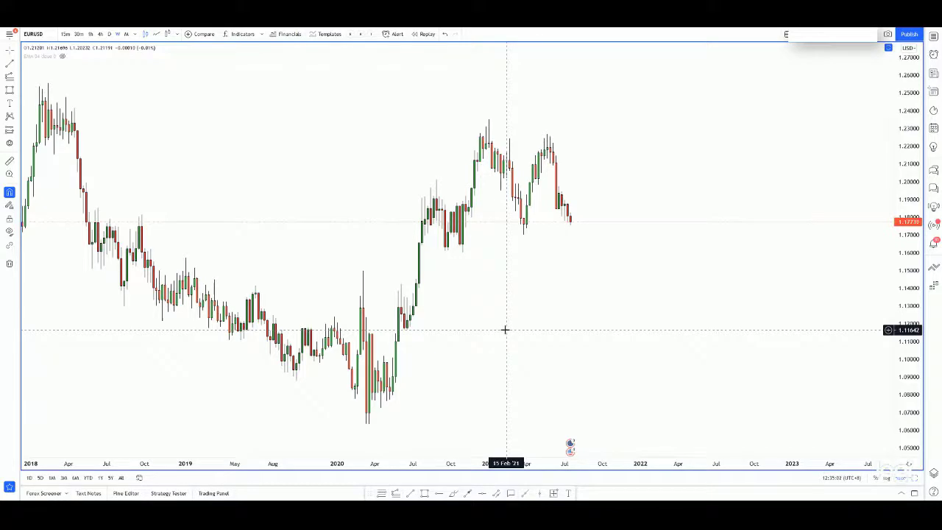
pyautogui.click(447, 249)
pyautogui.click(622, 218)
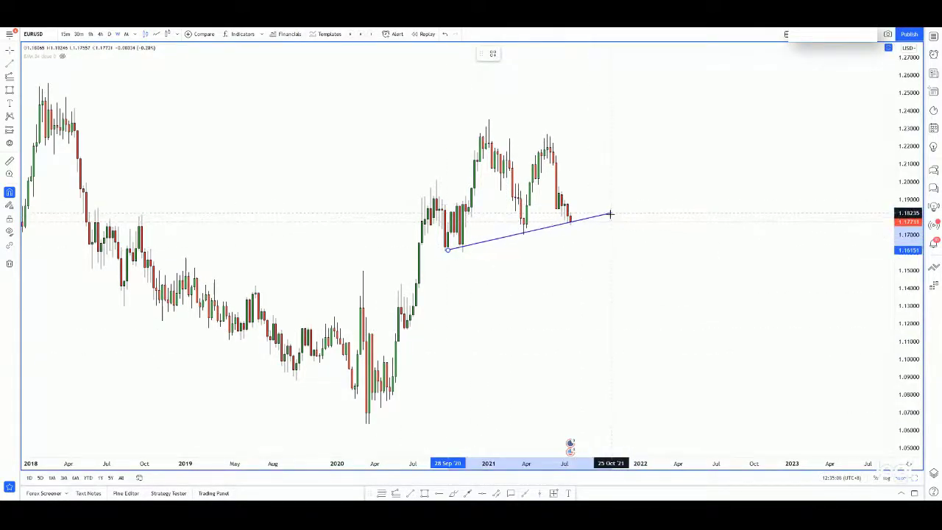
pyautogui.moveTo(591, 255); pyautogui.dragTo(596, 254)
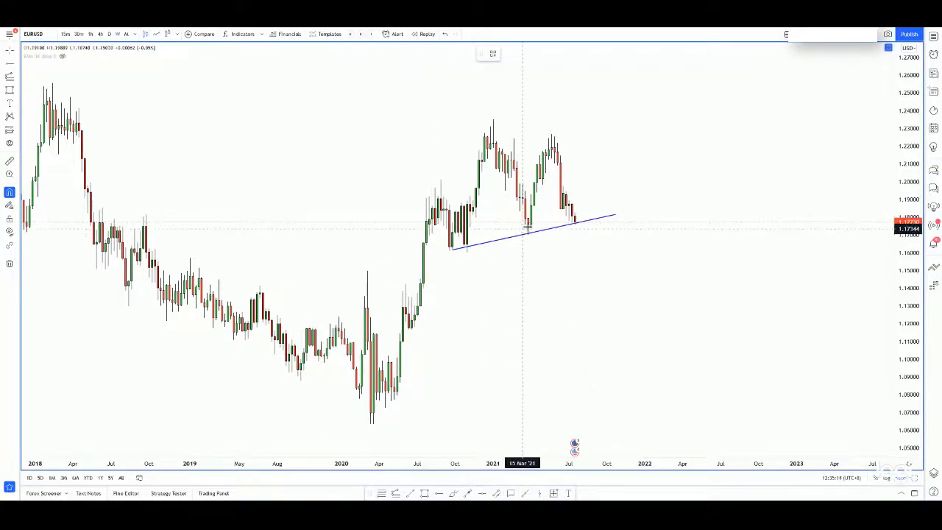
pyautogui.hotkey('alt', 'j')
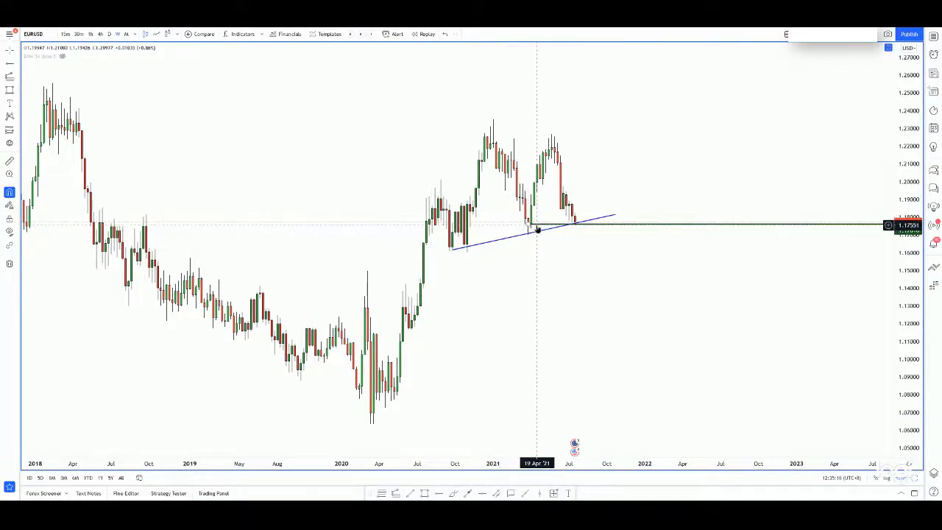
# Switch the chart to the 4-hour timeframe and bring the latest candles near the horizontal ray into focus.
pyautogui.click(103, 34)
pyautogui.scroll(-2, 849, 336)
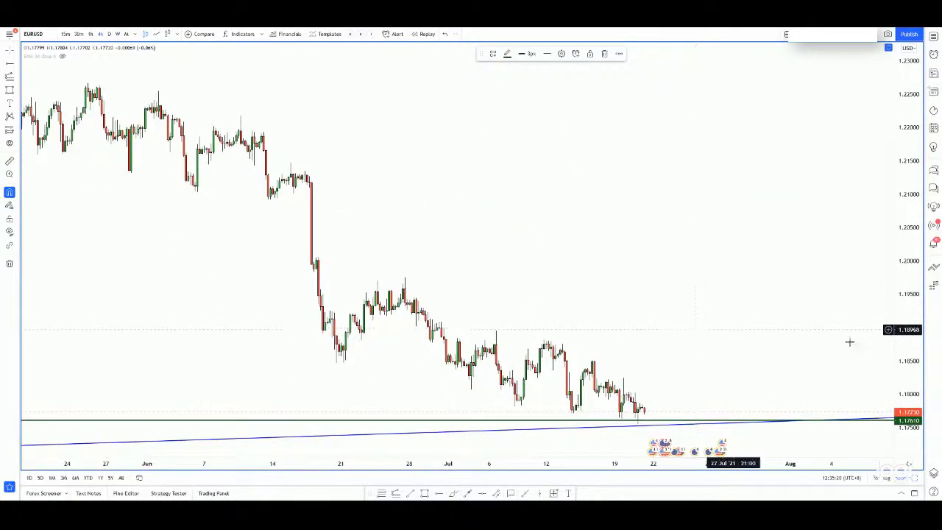
pyautogui.moveTo(906, 219); pyautogui.dragTo(906, 103)
pyautogui.moveTo(681, 309); pyautogui.dragTo(708, 103)
pyautogui.scroll(-1, 699, 231)
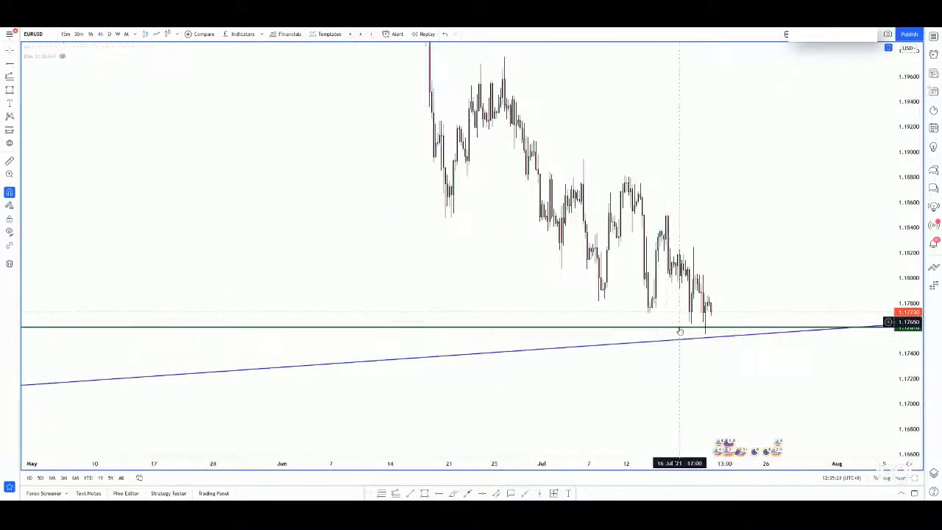
# Set the horizontal ray's starting bar to 290.
pyautogui.doubleClick(680, 329)
pyautogui.press('BackSpace')
pyautogui.press('BackSpace')
pyautogui.press('BackSpace')
pyautogui.press('BackSpace')
pyautogui.write('290')
pyautogui.click(520, 311)
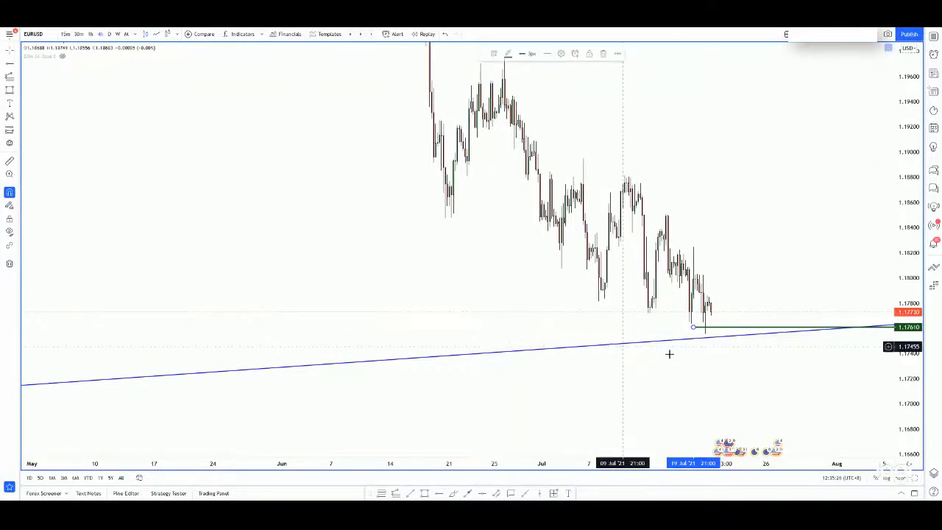
# Delete the rising trend line and move the horizontal ray to about 1.17640 at the 19 July low.
pyautogui.click(669, 341)
pyautogui.press('Delete')
pyautogui.moveTo(693, 329); pyautogui.dragTo(690, 324)
pyautogui.click(679, 342)
# Draw a falling trend line across the recent highs, from about 1.18753 on 13 July to about 1.17861 on 23 July.
pyautogui.moveTo(734, 383); pyautogui.dragTo(554, 348)
pyautogui.scroll(1, 554, 348)
pyautogui.moveTo(478, 378); pyautogui.dragTo(546, 390)
pyautogui.scroll(3, 562, 375)
pyautogui.moveTo(434, 353); pyautogui.dragTo(466, 371)
pyautogui.scroll(1, 694, 386)
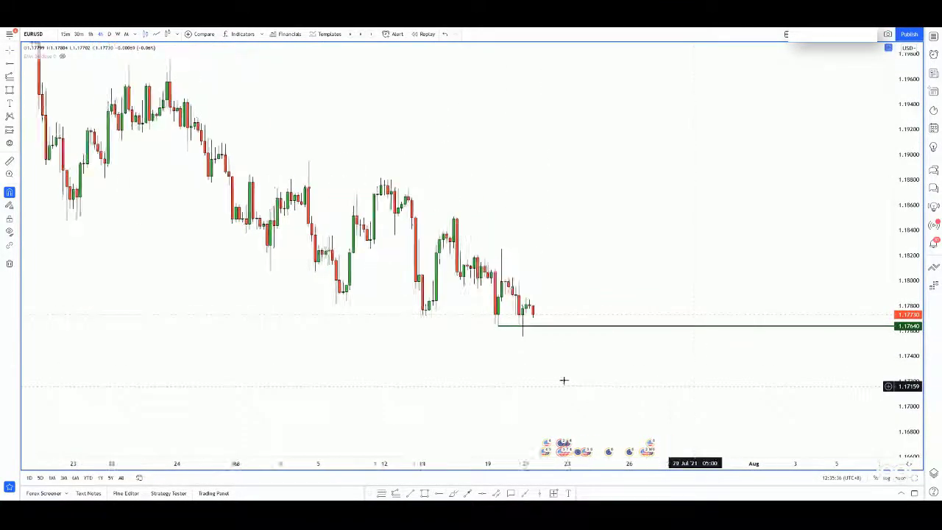
pyautogui.moveTo(563, 381); pyautogui.dragTo(605, 398)
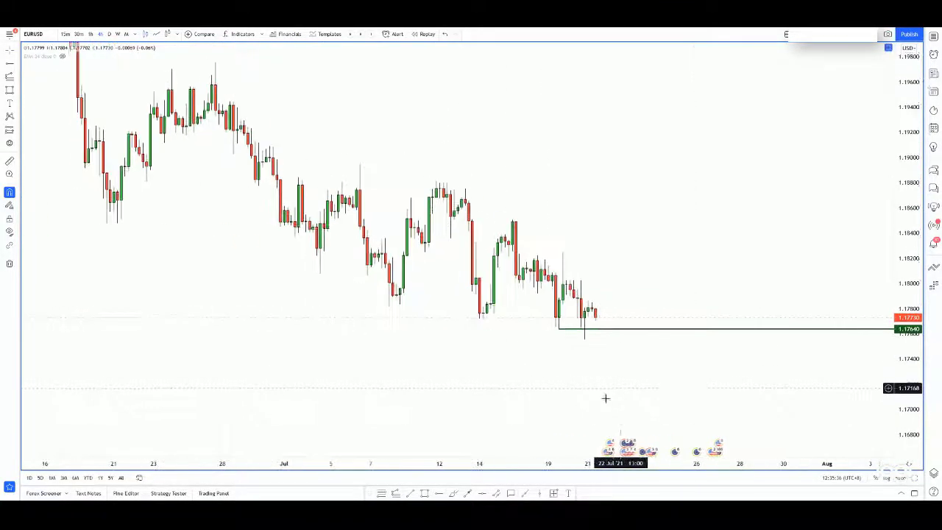
pyautogui.click(465, 192)
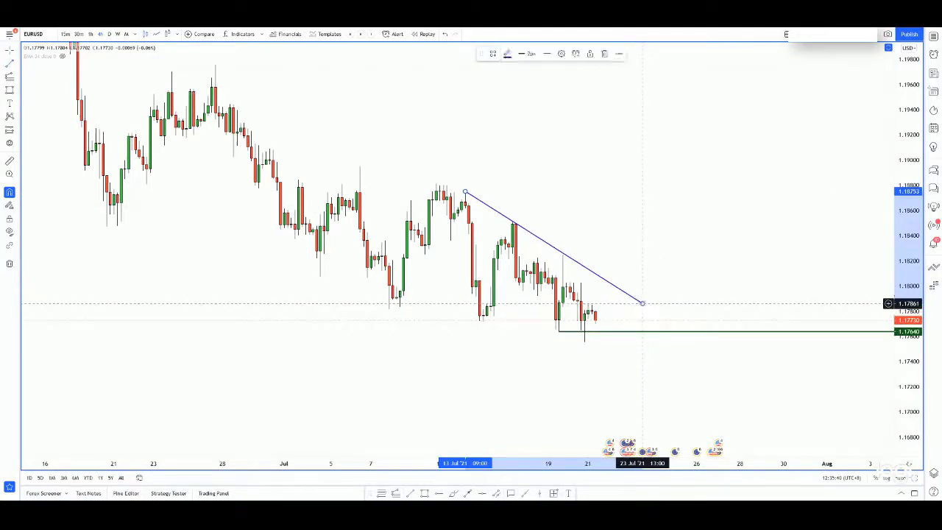
pyautogui.click(642, 302)
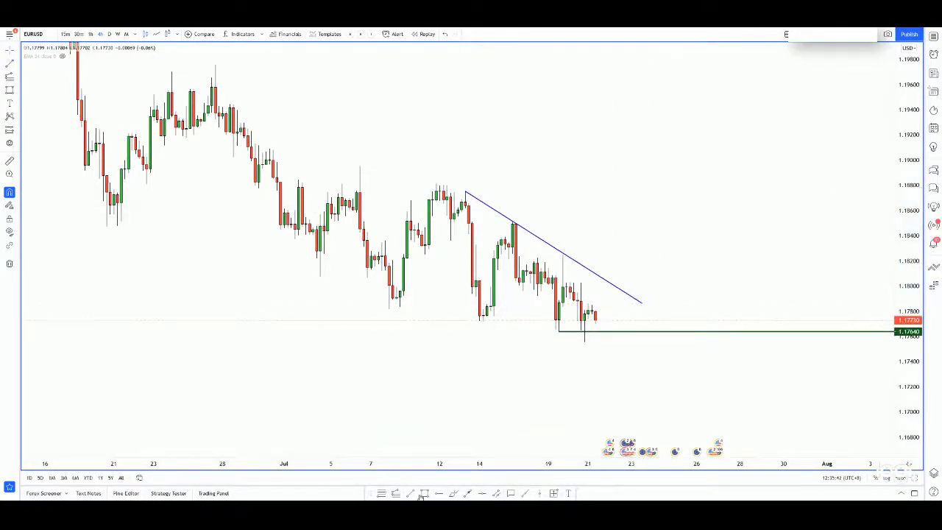
# Draw a lower trend line under the lows, from about 1.17836 on 8 July to about 1.17606 on 23 July.
pyautogui.click(399, 306)
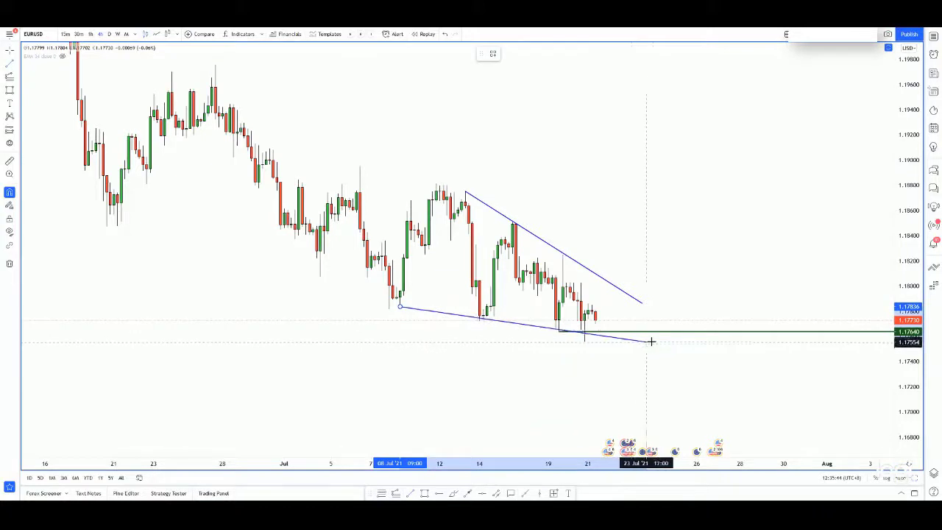
pyautogui.doubleClick(650, 338)
pyautogui.moveTo(650, 338); pyautogui.dragTo(643, 337)
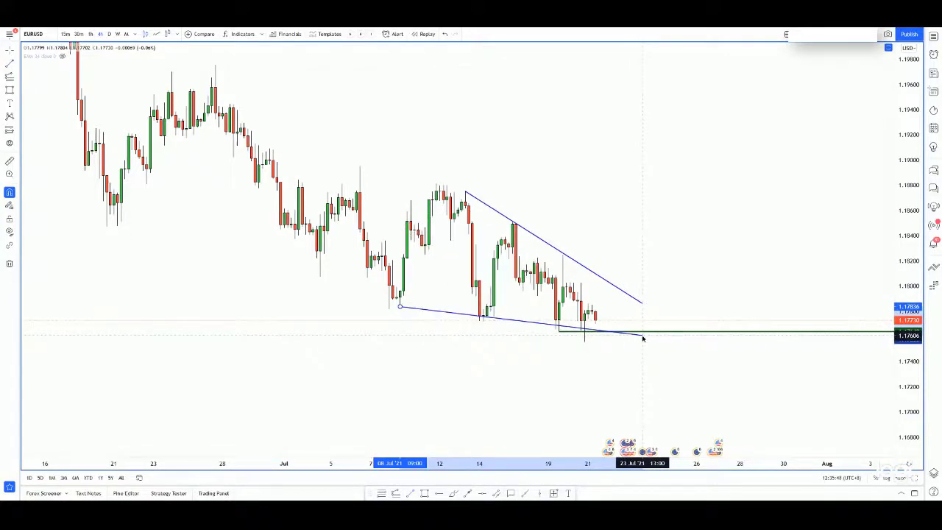
pyautogui.click(632, 351)
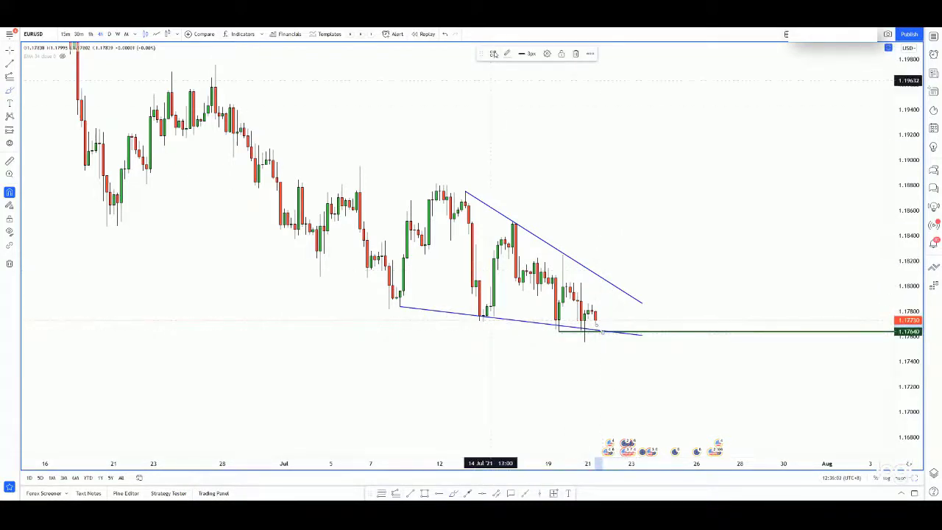
# Sketch black brush arrows for a bounce from support to the falling trend line and for a breakdown with retest toward about 1.17000.
pyautogui.click(507, 55)
pyautogui.click(584, 70)
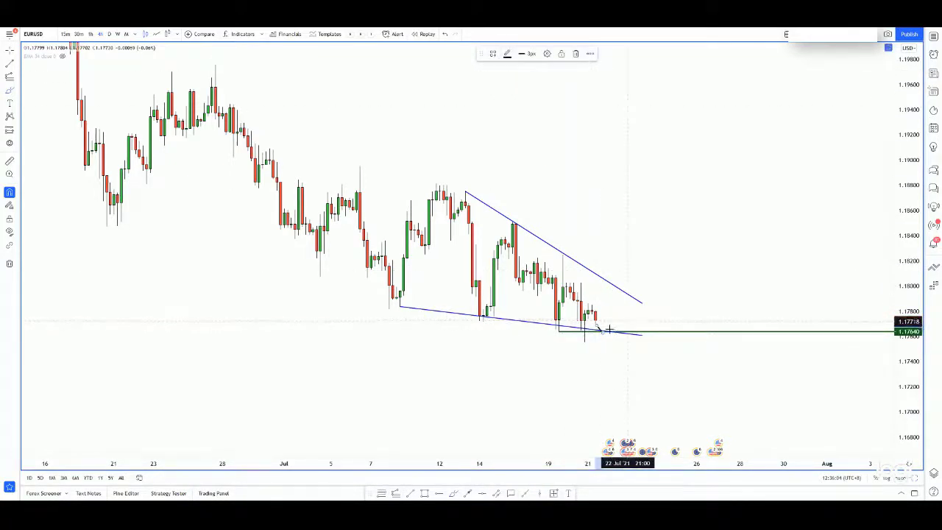
pyautogui.moveTo(601, 331); pyautogui.dragTo(624, 289)
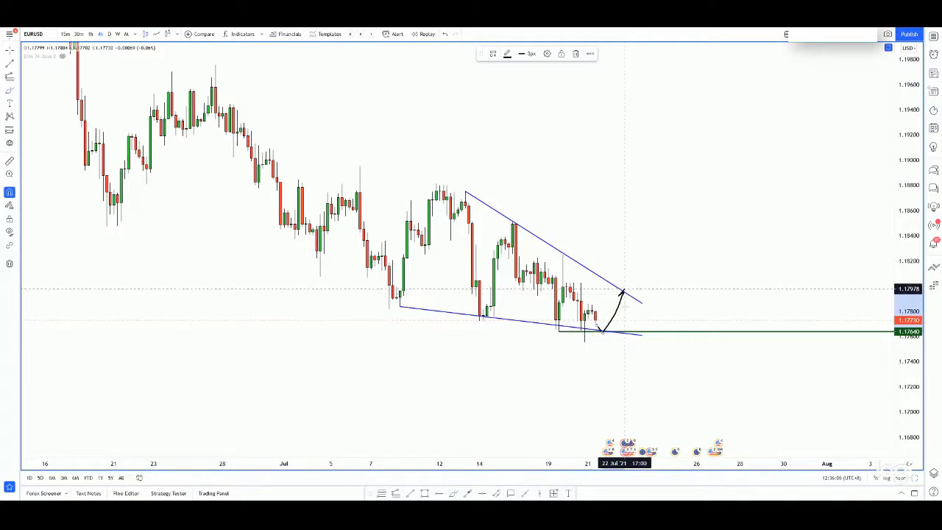
pyautogui.moveTo(606, 334)
pyautogui.mouseDown()
pyautogui.moveTo(621, 334)
pyautogui.moveTo(648, 406)
pyautogui.mouseUp()
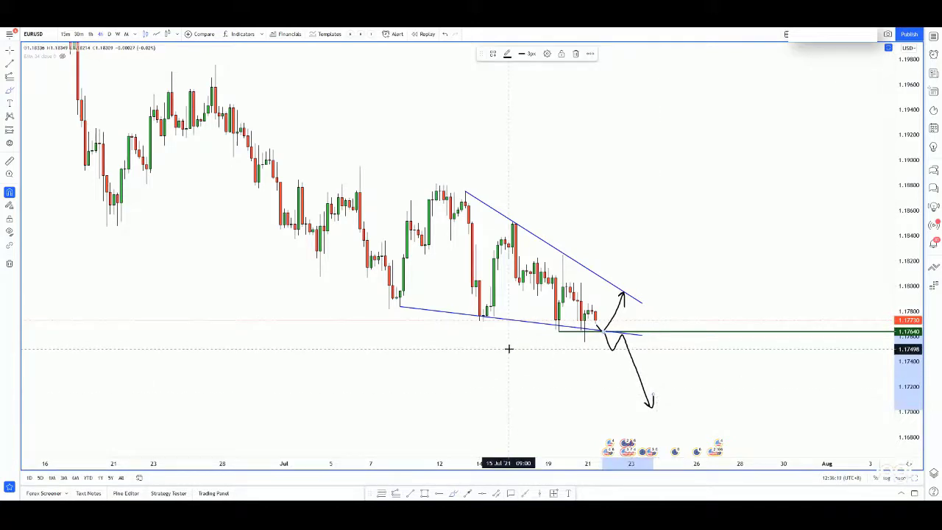
# Undo the brush-drawn arrows.
pyautogui.hotkey('ctrl', 'z')
pyautogui.hotkey('ctrl', 'z')
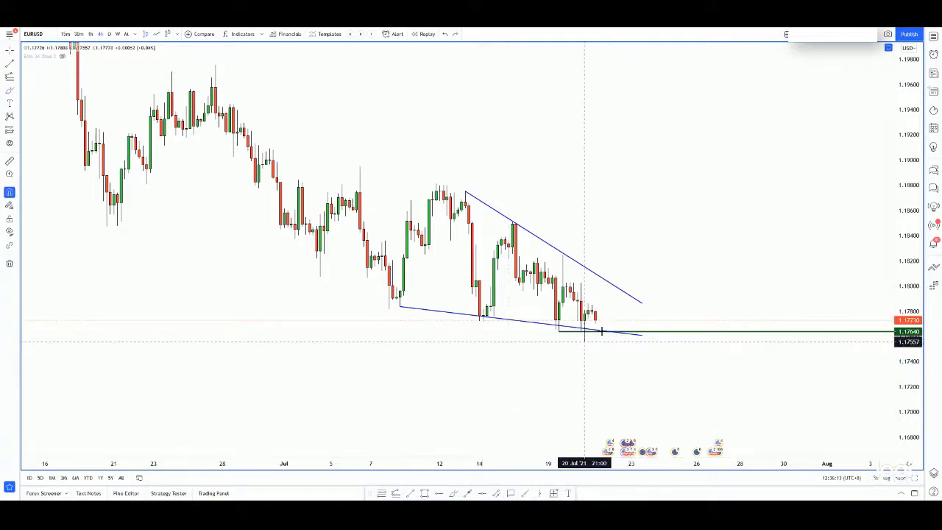
pyautogui.press('ctrl')
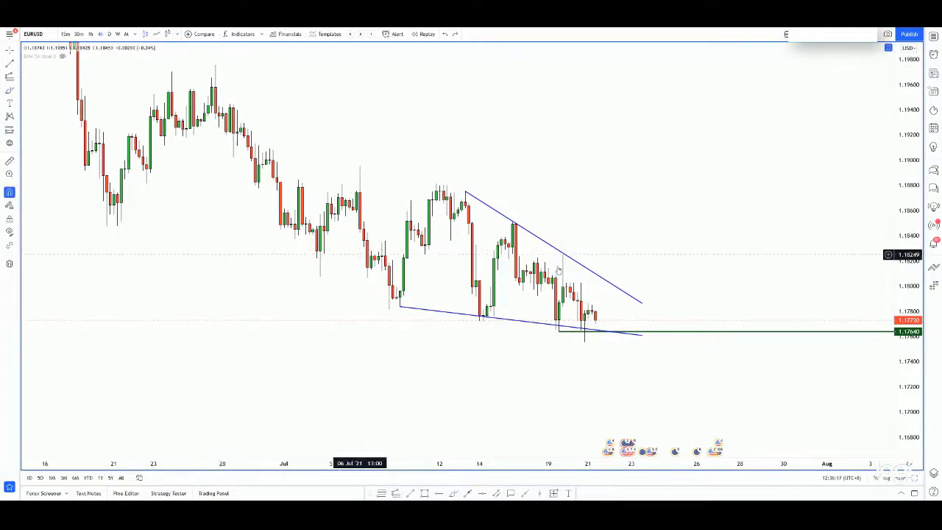
# Draw a red arrow from the support ray at about 1.17653 up to the falling trend line at about 1.17966, and delete it.
pyautogui.click(465, 495)
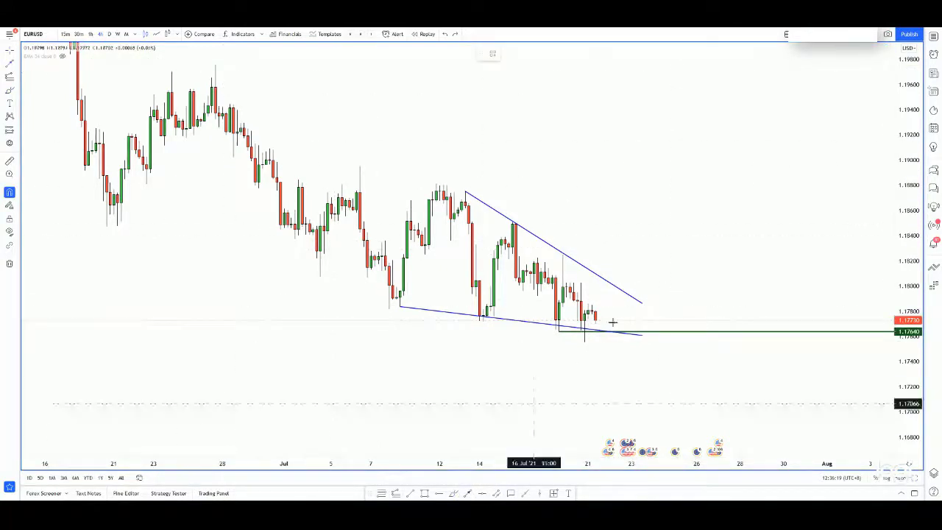
pyautogui.moveTo(603, 329); pyautogui.dragTo(617, 294)
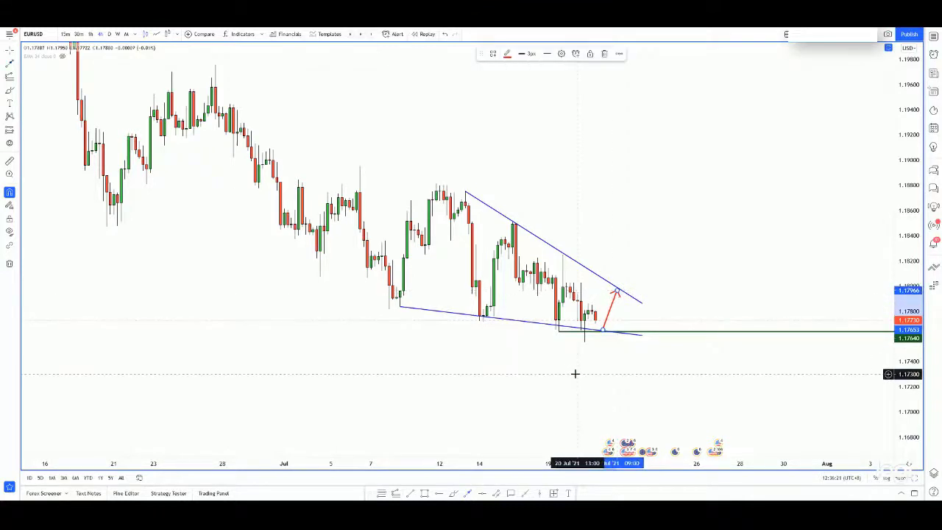
pyautogui.press('Delete')
# Switch to the 1-hour timeframe and re-anchor the lower trend line to start at the 14 July low, with a shortened end.
pyautogui.click(89, 34)
pyautogui.scroll(-4, 519, 339)
pyautogui.moveTo(906, 378); pyautogui.dragTo(906, 275)
pyautogui.moveTo(624, 411); pyautogui.dragTo(623, 404)
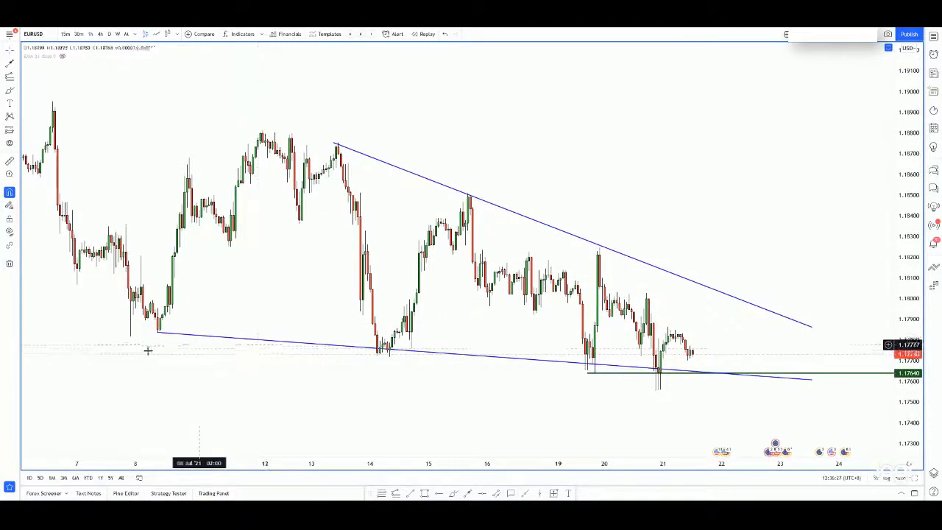
pyautogui.moveTo(159, 336); pyautogui.dragTo(376, 355)
pyautogui.moveTo(775, 370); pyautogui.dragTo(738, 374)
pyautogui.moveTo(627, 387); pyautogui.dragTo(606, 378)
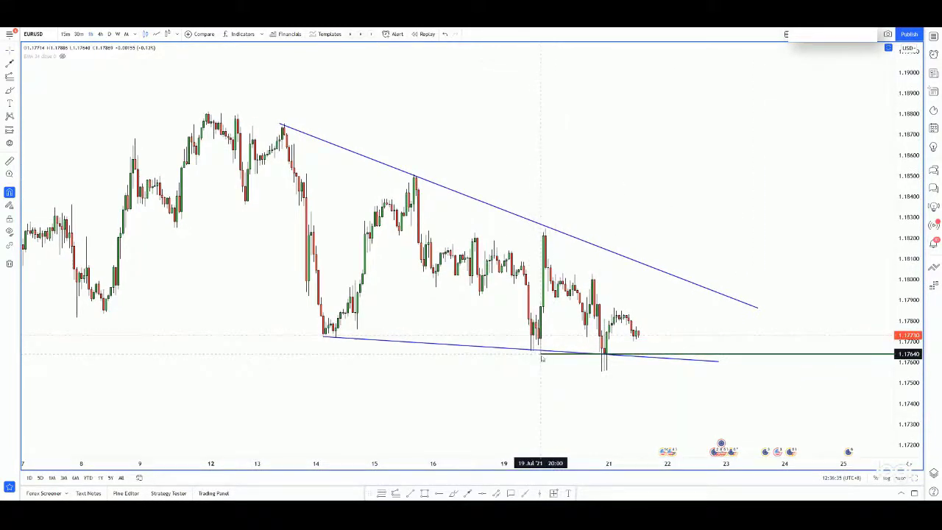
# Apply the saved Entry template to the horizontal ray at 1.17640.
pyautogui.doubleClick(655, 356)
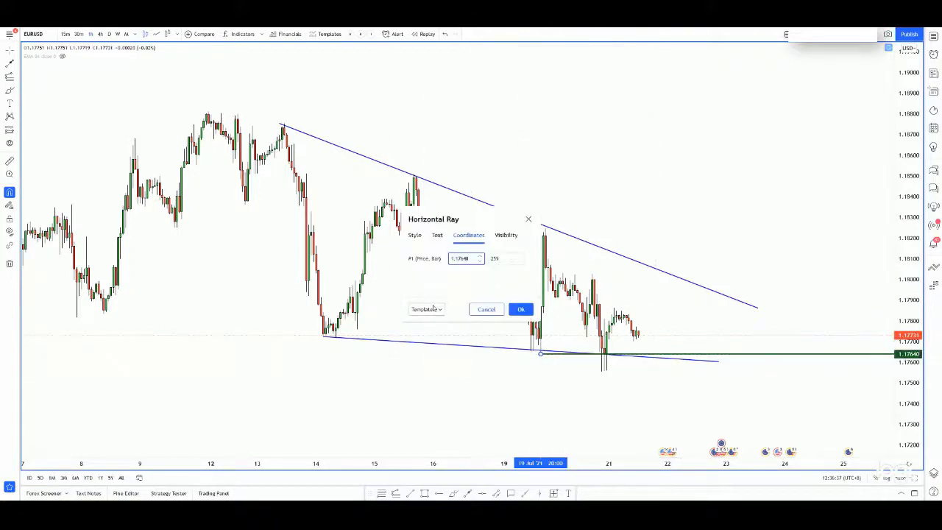
pyautogui.click(430, 309)
pyautogui.click(420, 351)
pyautogui.click(520, 309)
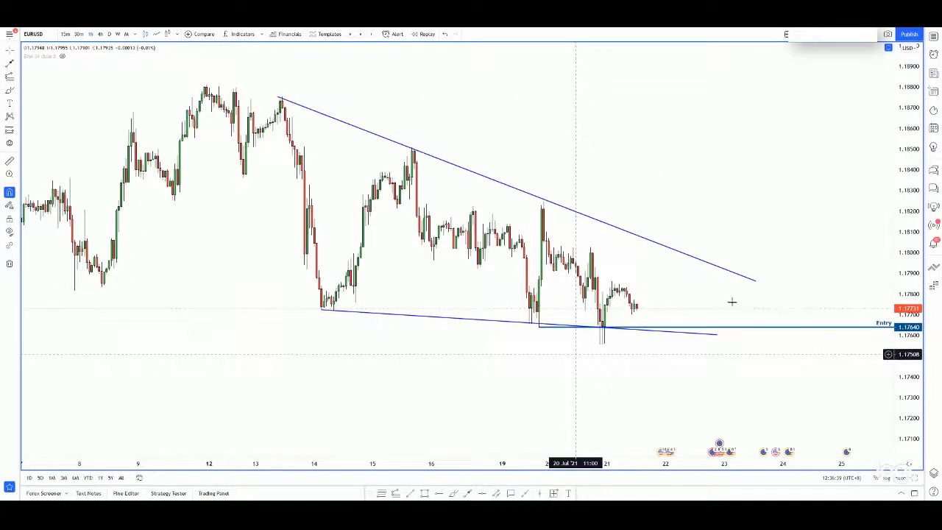
# Add a Fib Retracement from the 19 July high at 1.18246 to the 20 July low at 1.17558, showing only the 0.618 level in black.
pyautogui.moveTo(659, 374); pyautogui.dragTo(660, 358)
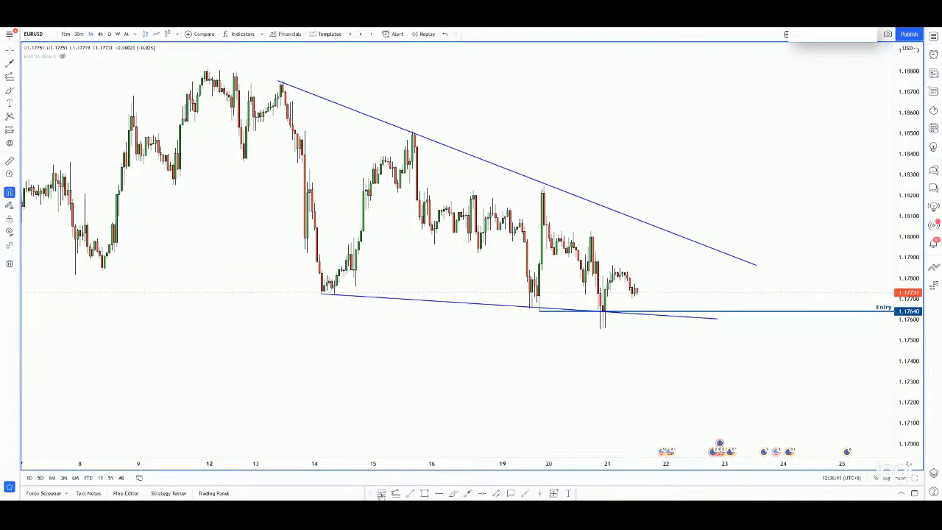
pyautogui.click(543, 175)
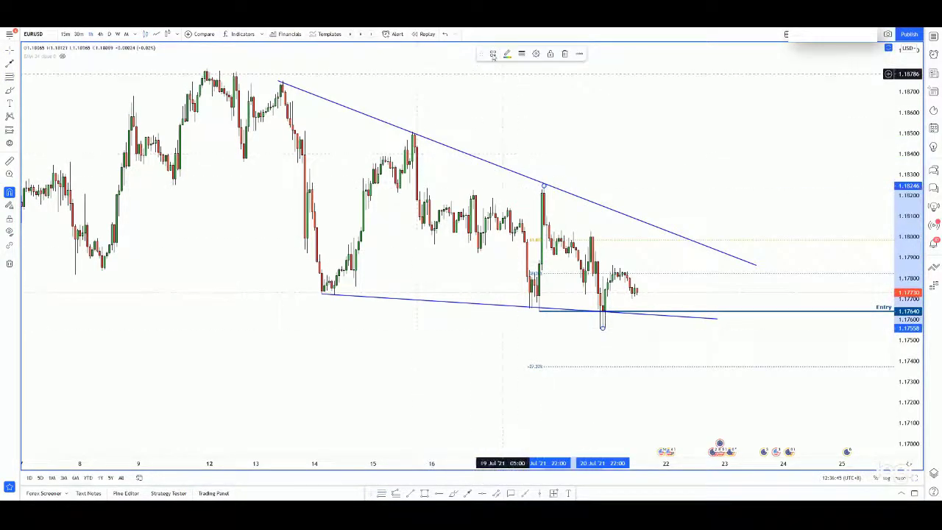
pyautogui.click(491, 54)
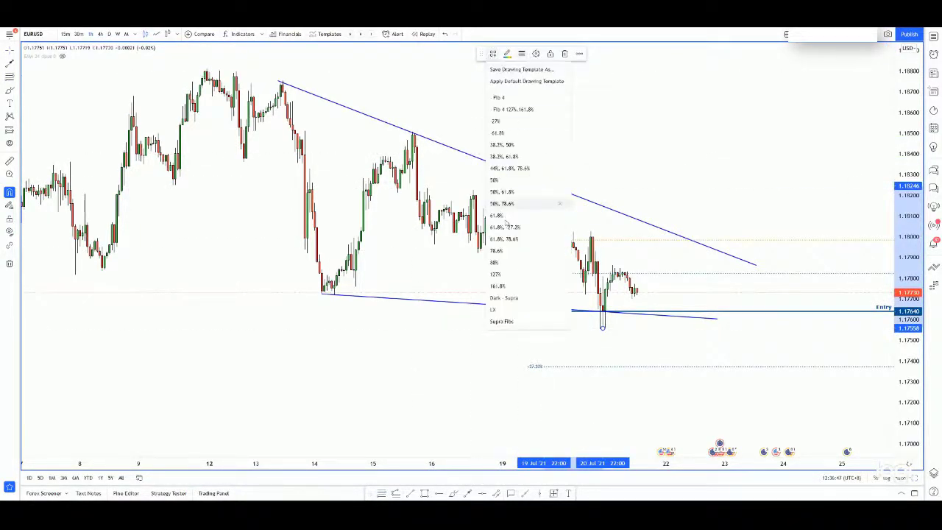
pyautogui.click(547, 204)
pyautogui.click(536, 54)
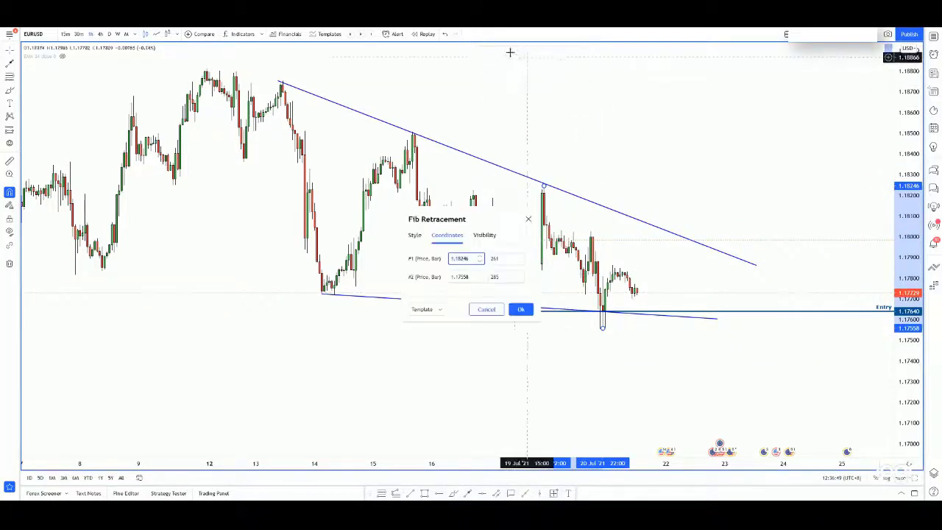
pyautogui.click(415, 236)
pyautogui.click(458, 354)
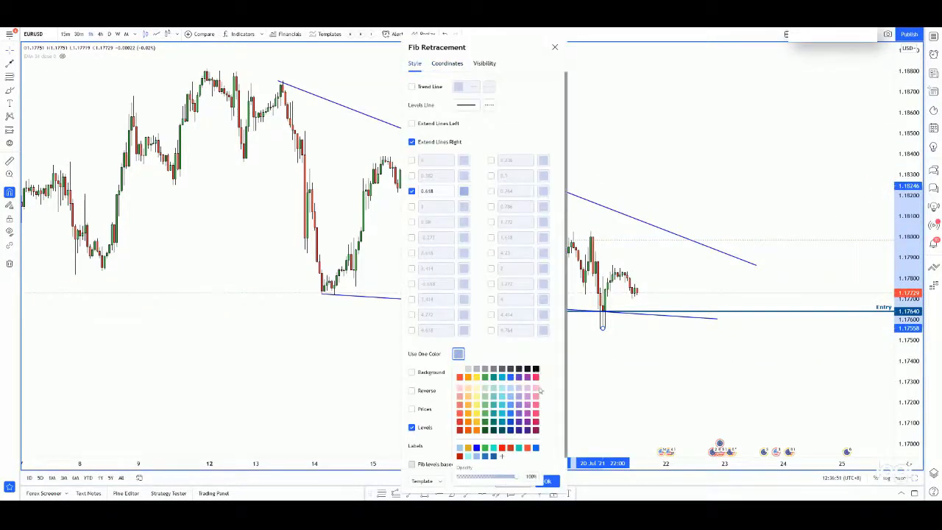
pyautogui.click(549, 481)
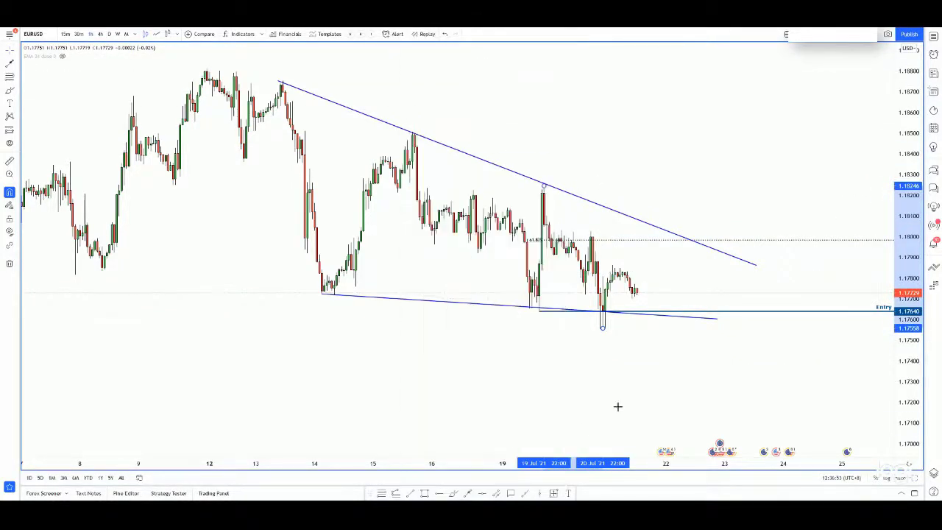
# Adjust the falling trend line to start at the 13 July high at 1.18753 and end at about 1.17850 on 23 July.
pyautogui.click(286, 82)
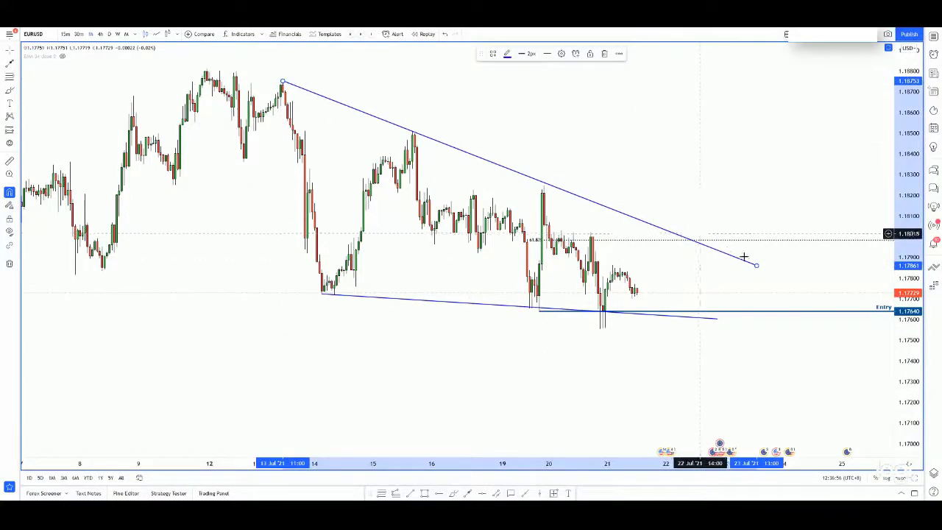
pyautogui.moveTo(756, 265); pyautogui.dragTo(749, 269)
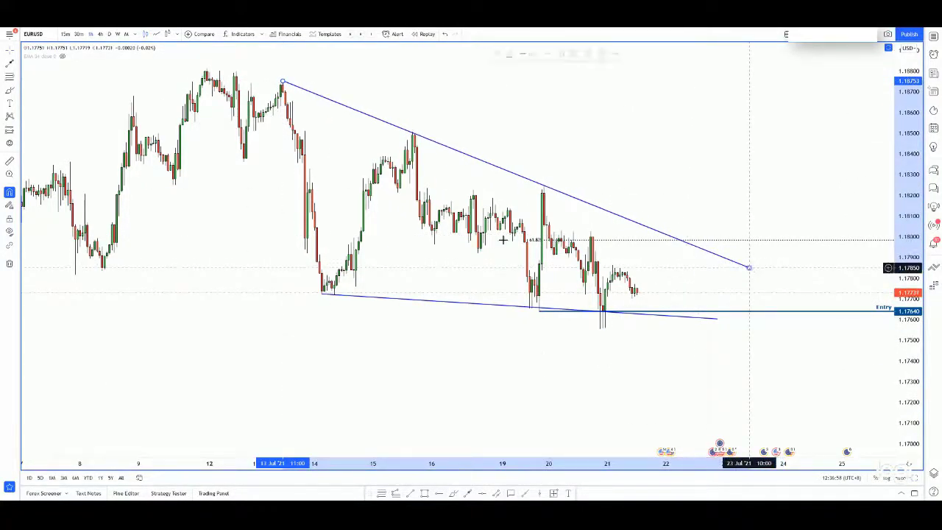
pyautogui.click(685, 282)
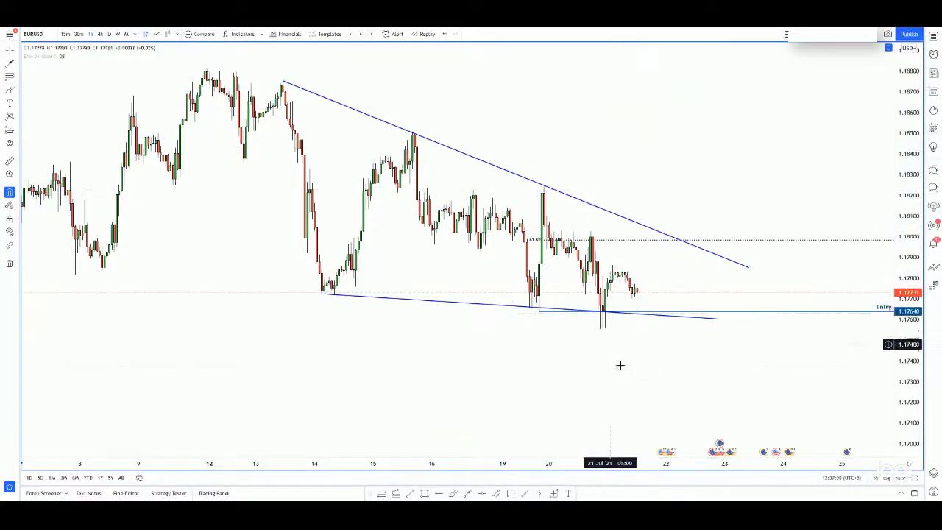
# Draw a red arrow from the Entry ray at about 1.17643 up to the 61.8% retracement level at about 1.17979.
pyautogui.moveTo(643, 312); pyautogui.dragTo(665, 244)
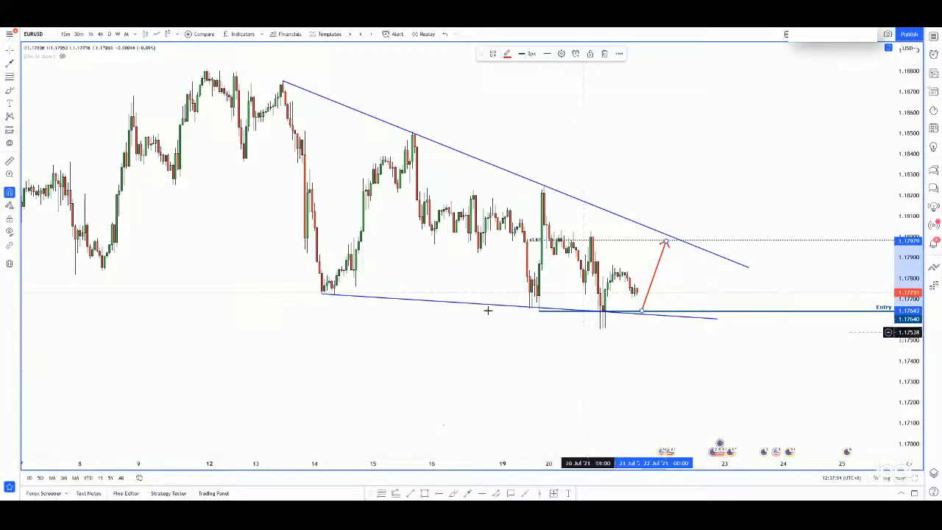
# Try the Bullish Arrow template on the red projection arrow, and replace it with the L - Bullish Arrow template.
pyautogui.click(493, 53)
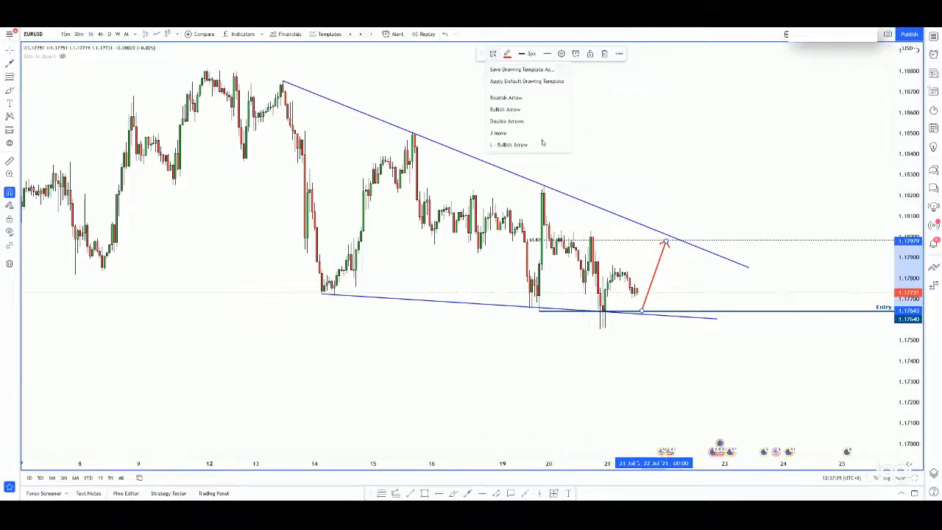
pyautogui.click(518, 109)
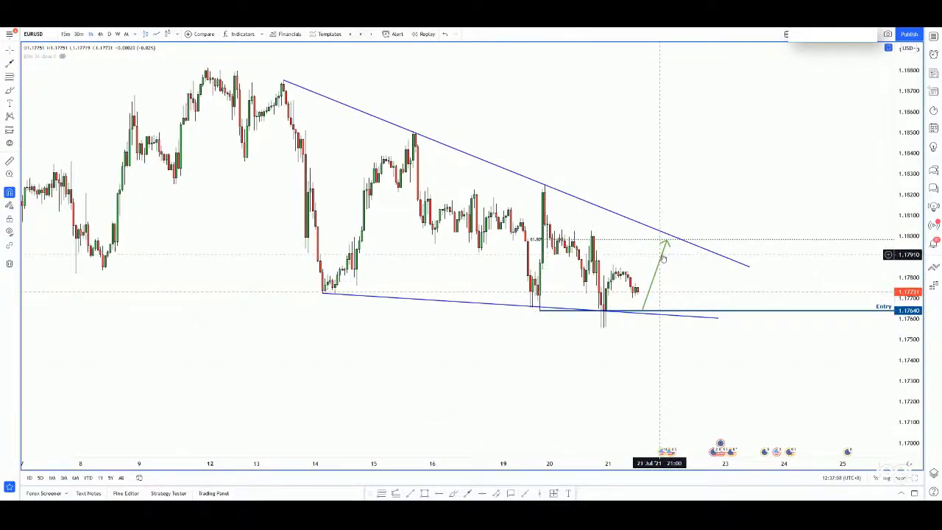
pyautogui.click(494, 54)
pyautogui.click(515, 146)
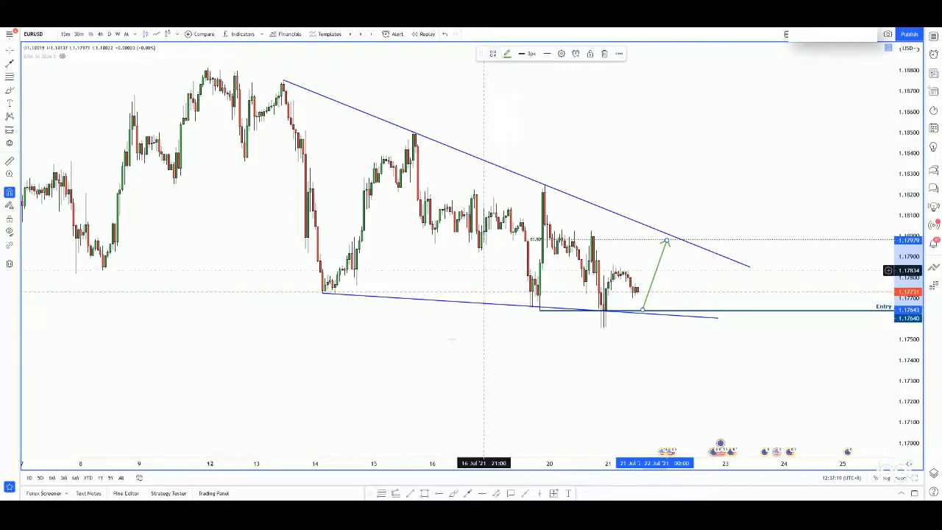
pyautogui.click(483, 269)
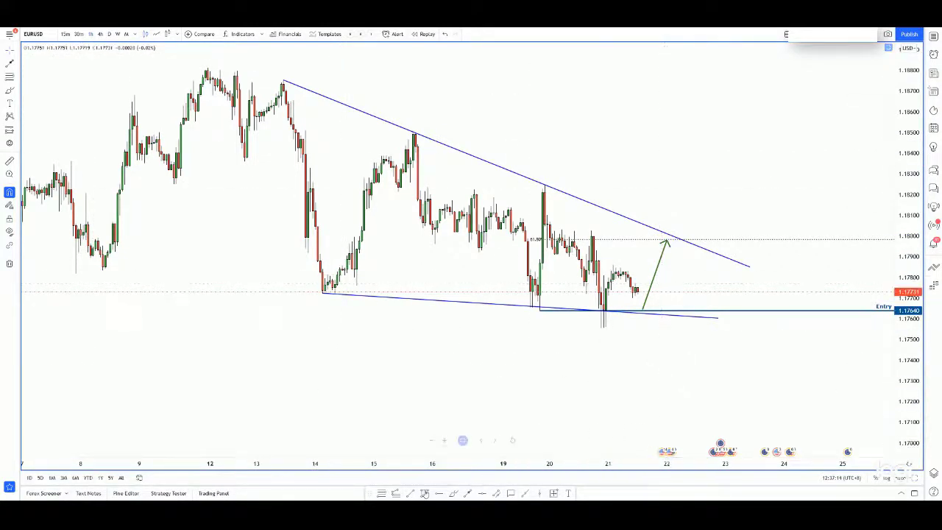
# Place a horizontal ray at 1.18024 starting at 20 July 02:00 and apply the Take Profit template with the capitalised second word.
pyautogui.click(554, 231)
pyautogui.click(493, 53)
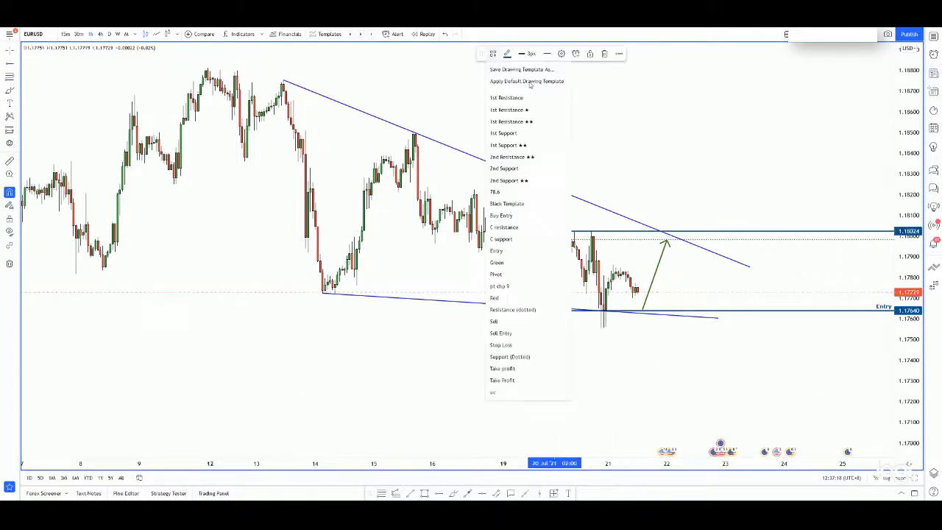
pyautogui.click(529, 379)
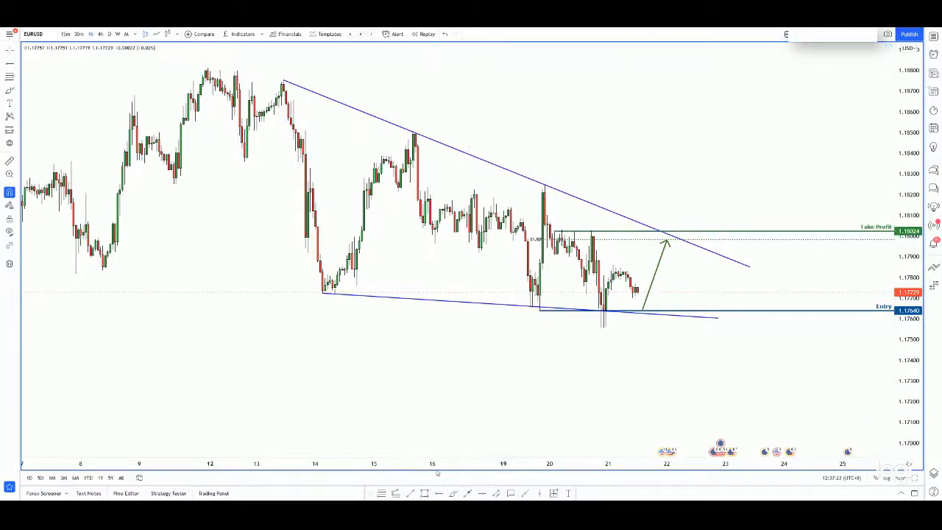
# Draw a rectangle from the Take Profit ray down to the 61.8% retracement level, spanning 20 to about 23 July, and apply a green template.
pyautogui.moveTo(555, 232); pyautogui.dragTo(722, 239)
pyautogui.click(493, 54)
pyautogui.click(518, 108)
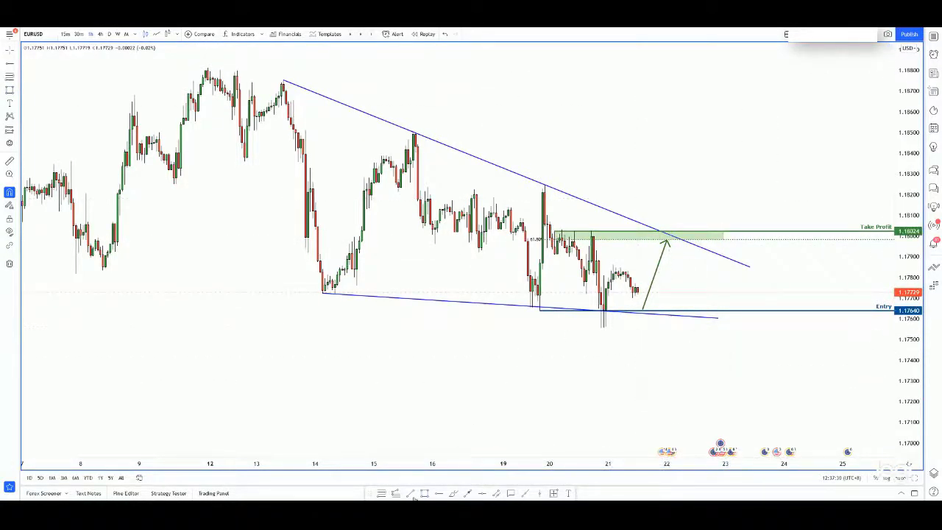
# Place a horizontal ray at 1.17505 below the 20 July low, starting at 20 July 21:00, and apply the Stop Loss template.
pyautogui.click(439, 495)
pyautogui.click(601, 326)
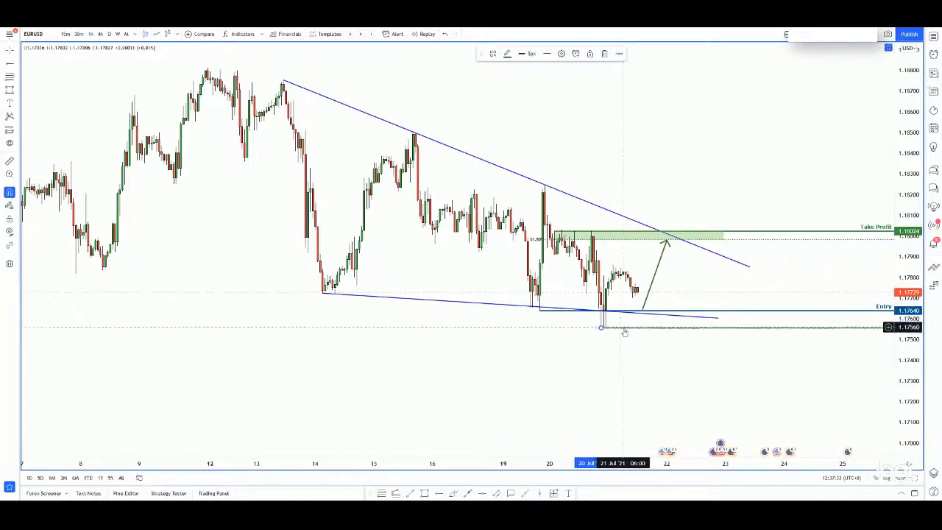
pyautogui.moveTo(614, 329); pyautogui.dragTo(615, 339)
pyautogui.click(493, 53)
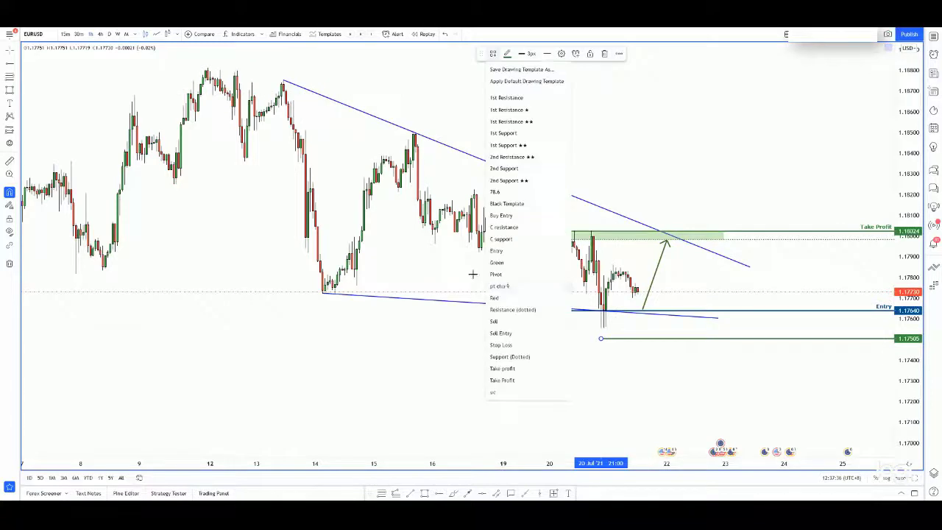
pyautogui.click(498, 346)
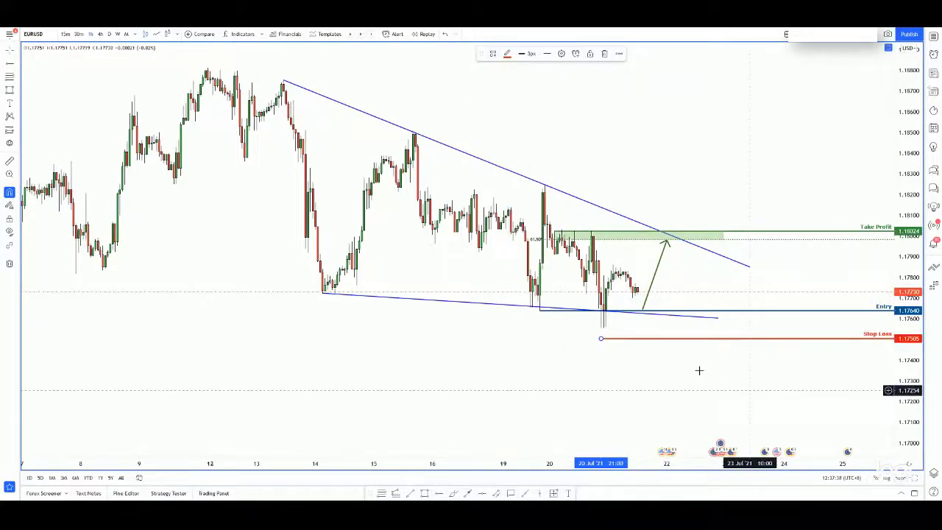
# Sketch black brush strokes showing price falling through the Stop Loss, circling that break and underlining the two recent lows and the new low.
pyautogui.click(455, 492)
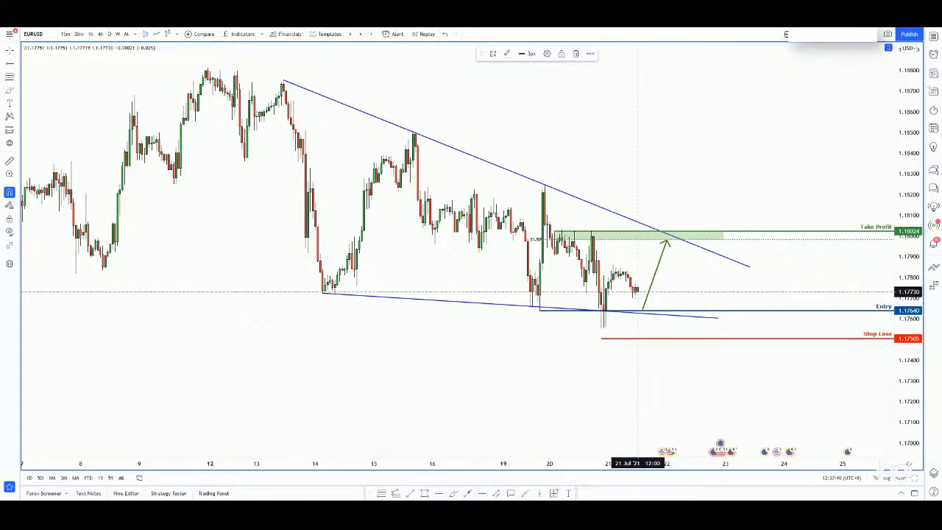
pyautogui.click(507, 53)
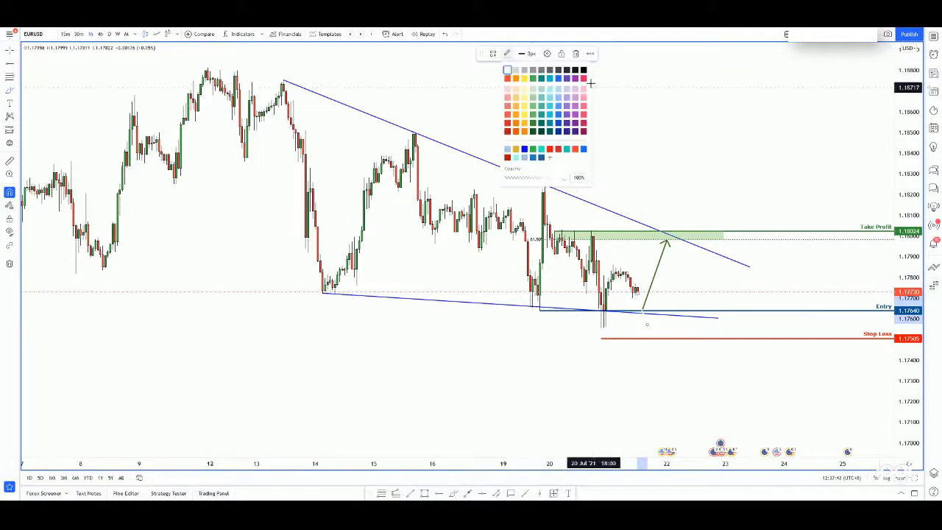
pyautogui.click(584, 70)
pyautogui.moveTo(647, 324)
pyautogui.mouseDown()
pyautogui.moveTo(660, 310)
pyautogui.moveTo(679, 347)
pyautogui.moveTo(680, 331)
pyautogui.mouseUp()
pyautogui.moveTo(517, 292); pyautogui.dragTo(622, 310)
pyautogui.moveTo(658, 345); pyautogui.dragTo(705, 346)
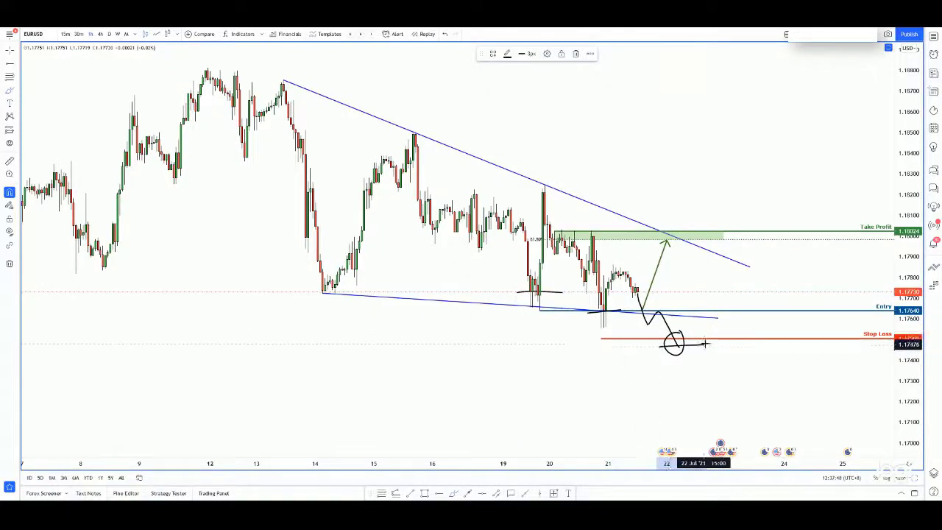
# Undo all the black brush strokes and leave the Brush tool.
pyautogui.hotkey('ctrl', 'z')
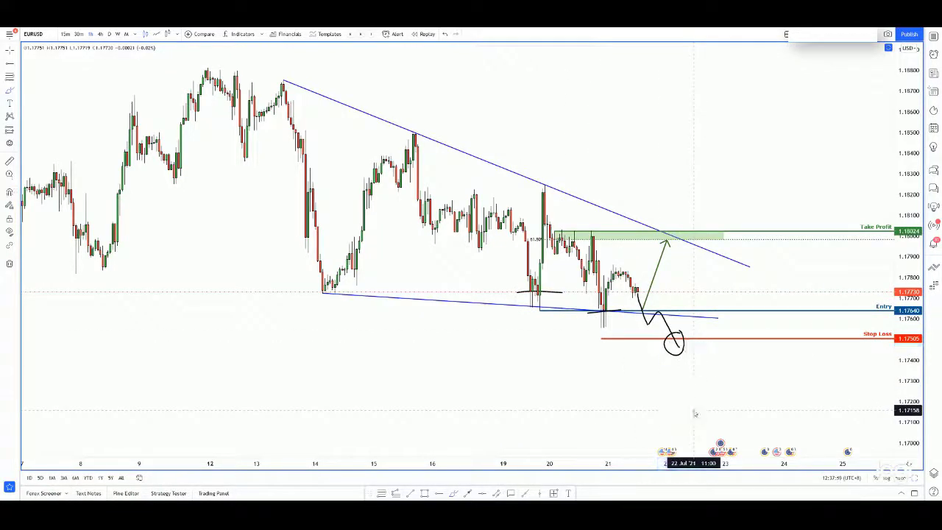
pyautogui.press('z')
pyautogui.press('Escape')
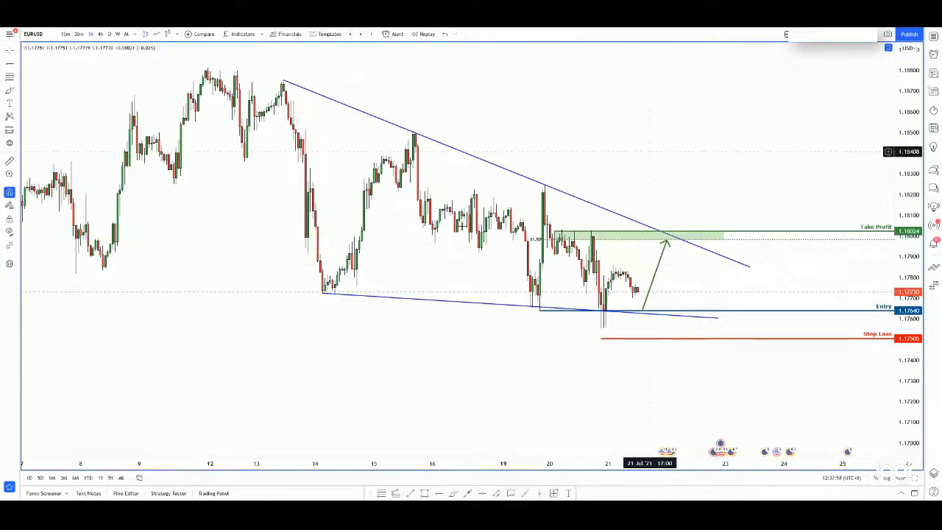
# Load the saved indicator template that adds the Stochastic pane below the price chart.
pyautogui.hscroll(-2, 412, 350)
pyautogui.click(330, 34)
pyautogui.click(326, 117)
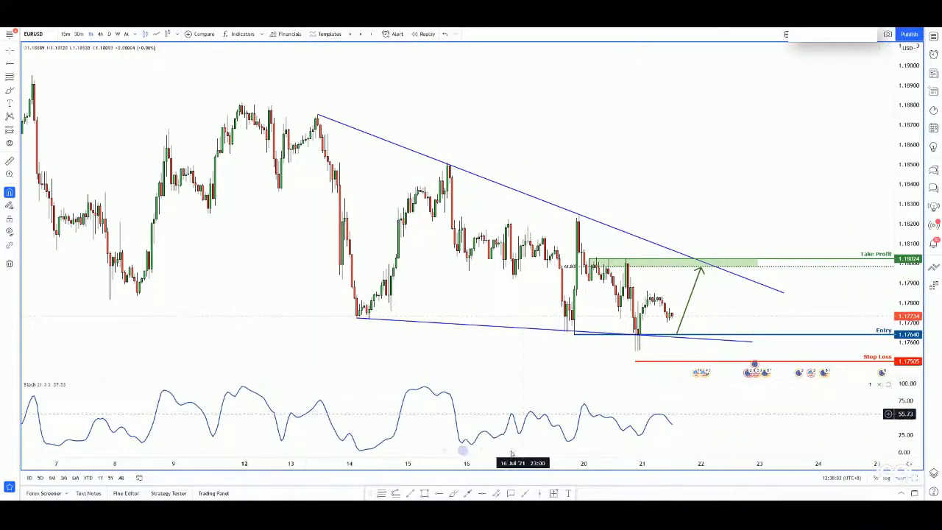
# Draw a trend line under the Stochastic lows from 10.63 on 16 July to 23.51 on 22 July and apply the L - Bullish trendline template.
pyautogui.click(471, 444)
pyautogui.click(715, 436)
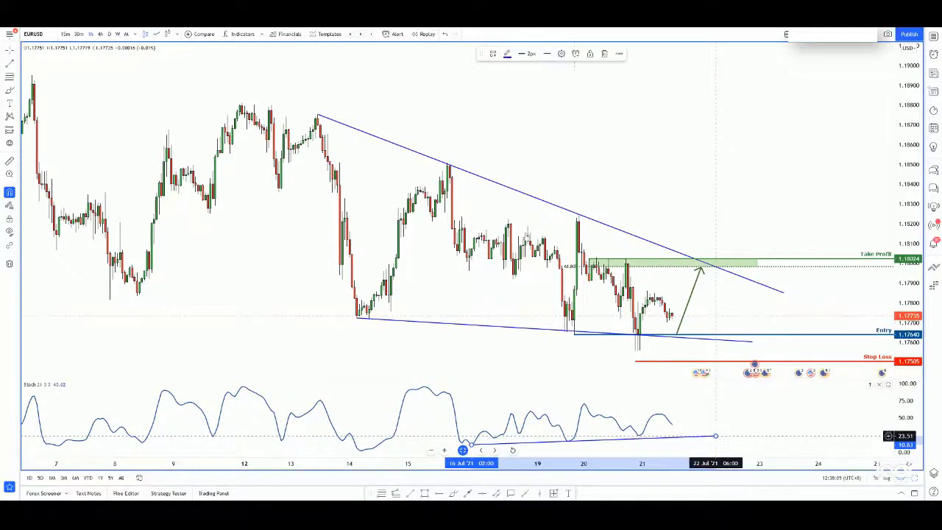
pyautogui.click(493, 55)
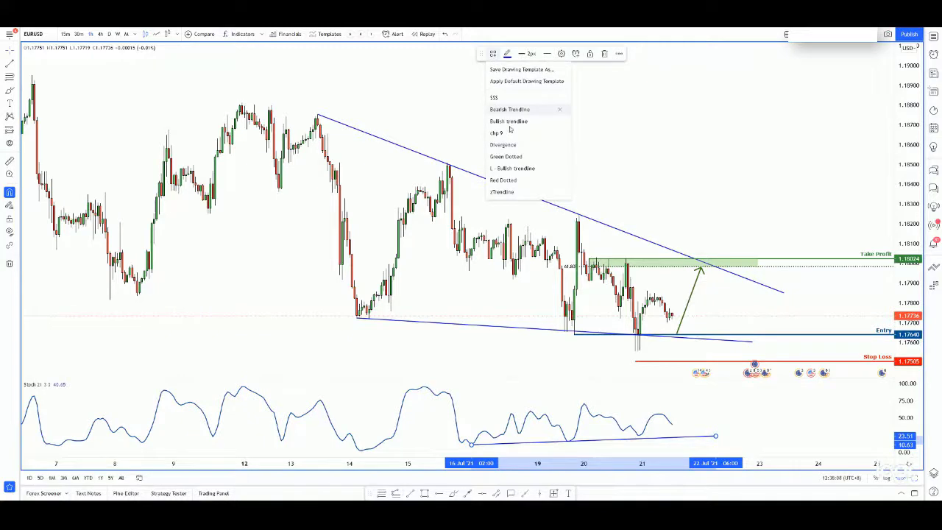
pyautogui.click(511, 168)
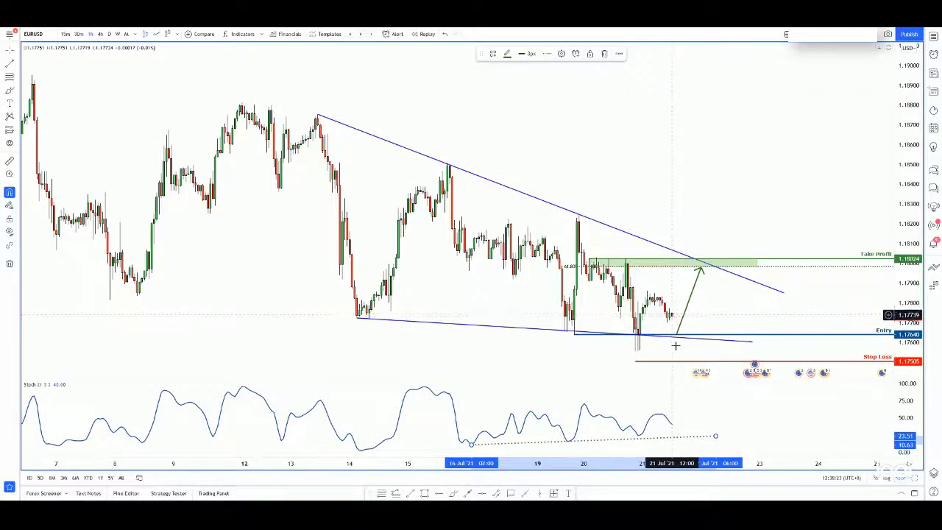
# Compress the price scale slightly and reposition the chart to frame the wedge pattern and trade levels.
pyautogui.moveTo(703, 115); pyautogui.dragTo(710, 113)
pyautogui.moveTo(910, 184); pyautogui.dragTo(910, 197)
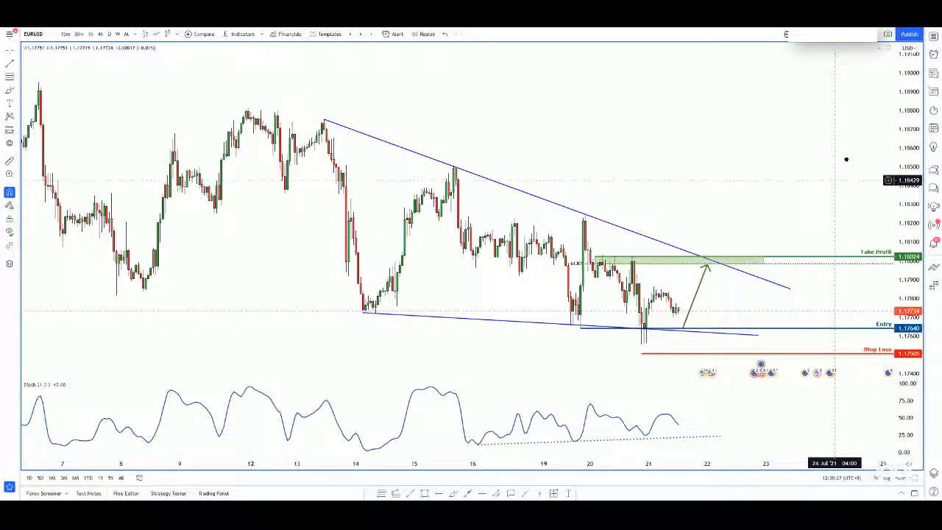
pyautogui.moveTo(834, 181); pyautogui.dragTo(846, 164)
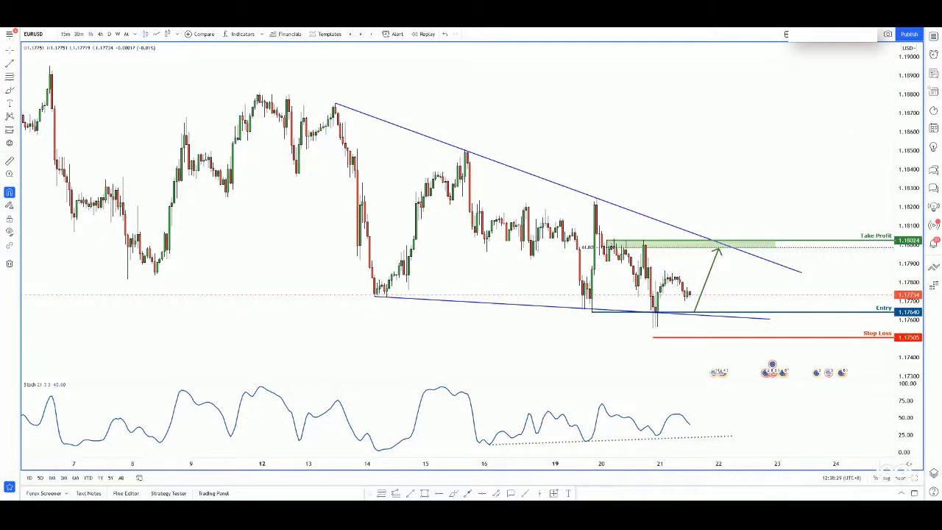